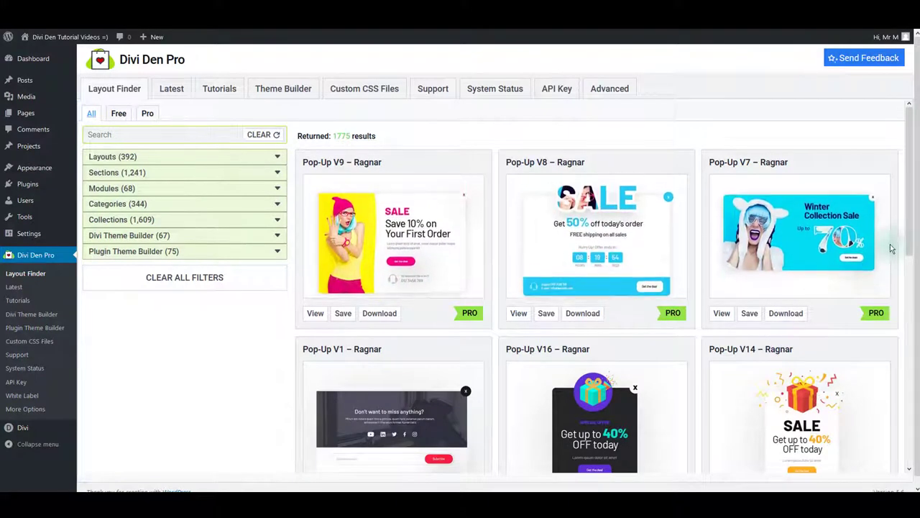
Step: Browse the layout library and look through the filter options under Layouts and Sections
scroll(891, 248, "down", 2)
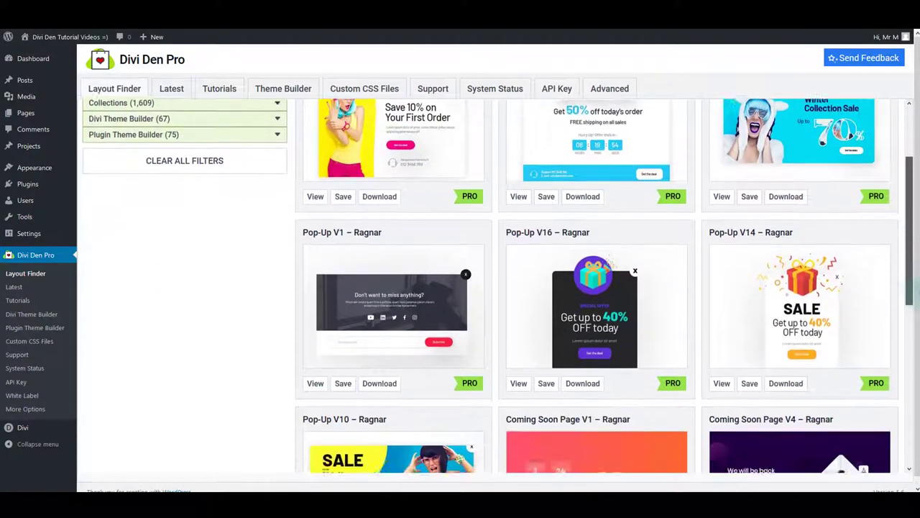
scroll(803, 214, "up", 3)
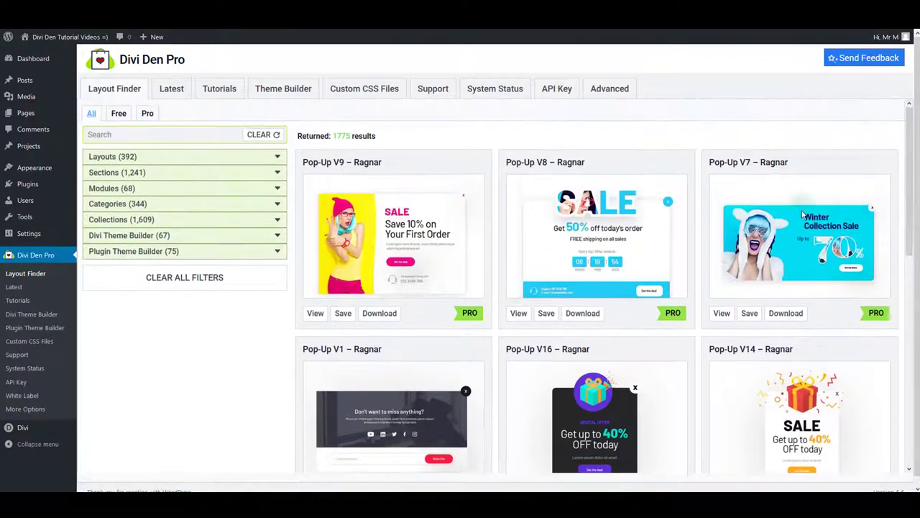
left_click(278, 158)
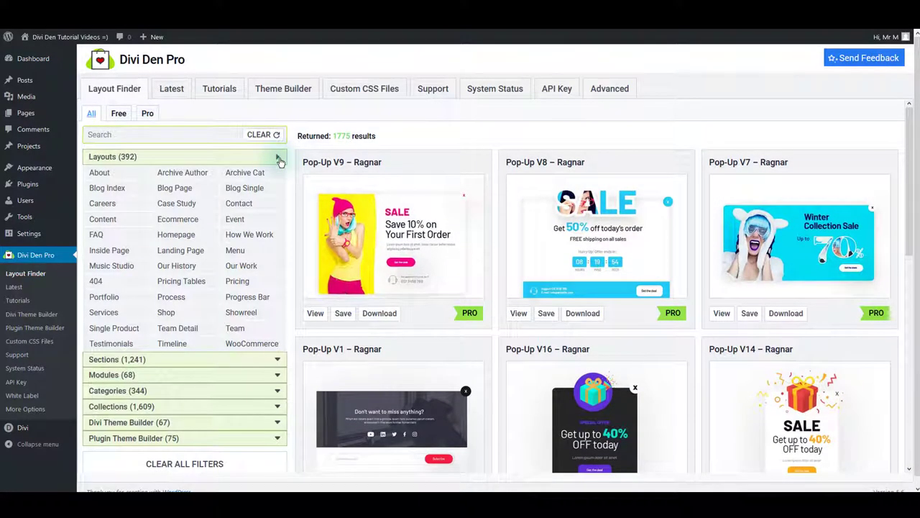
left_click(278, 159)
left_click(279, 176)
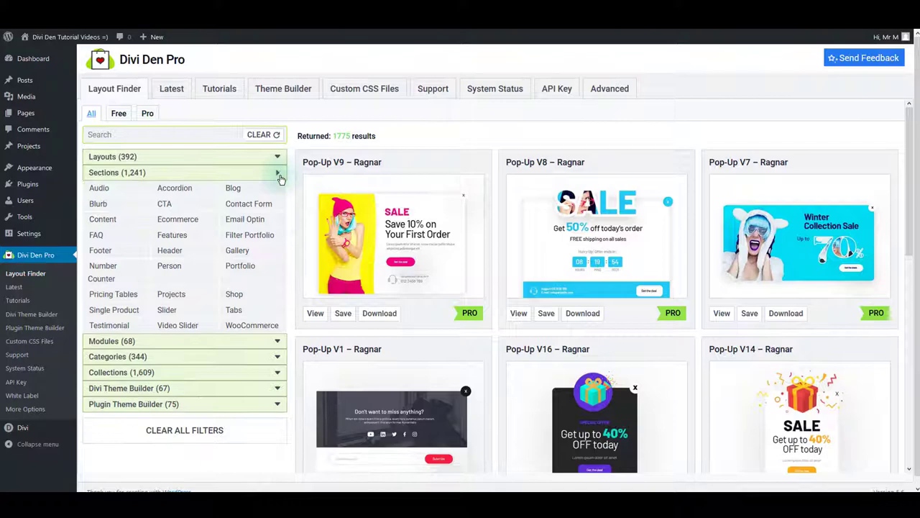
left_click(279, 176)
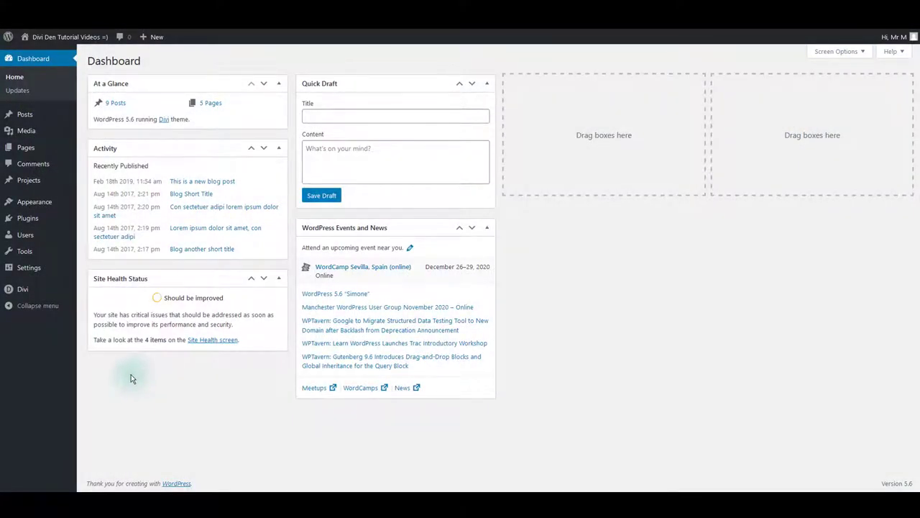
Step: Install the Divi Den Pro plugin from divi-den-pro-plugin.zip and activate it
mouse_move(68, 217)
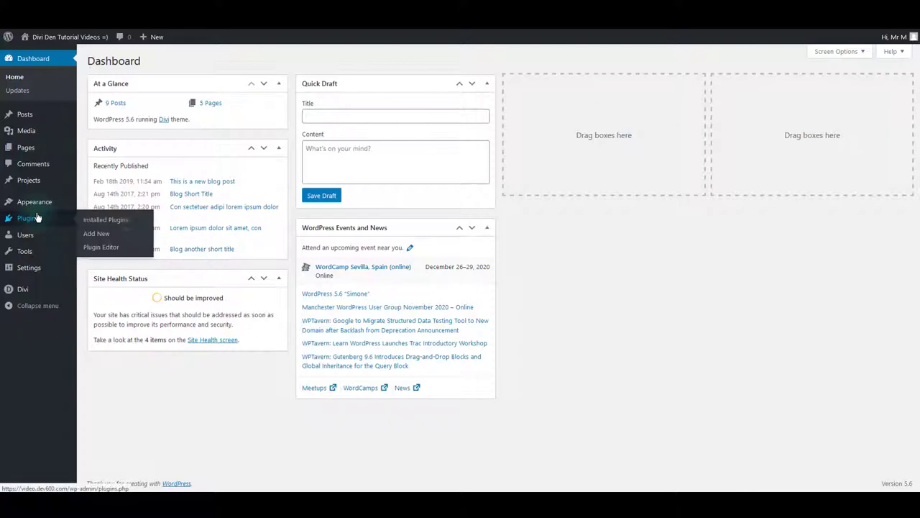
left_click(96, 234)
left_click(180, 64)
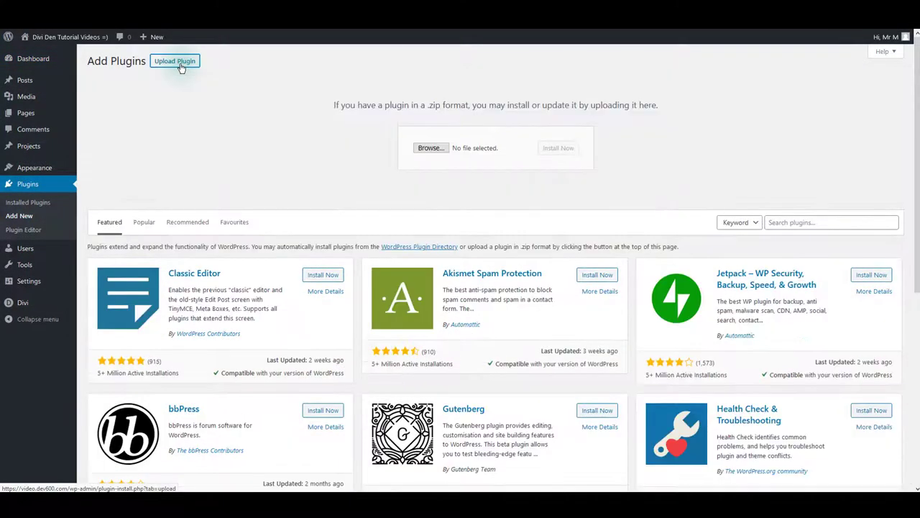
left_click(431, 148)
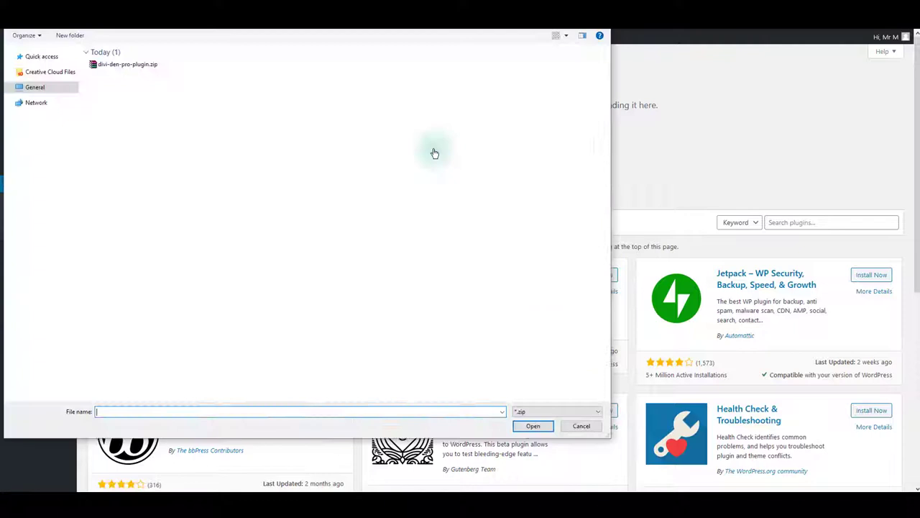
double_click(150, 66)
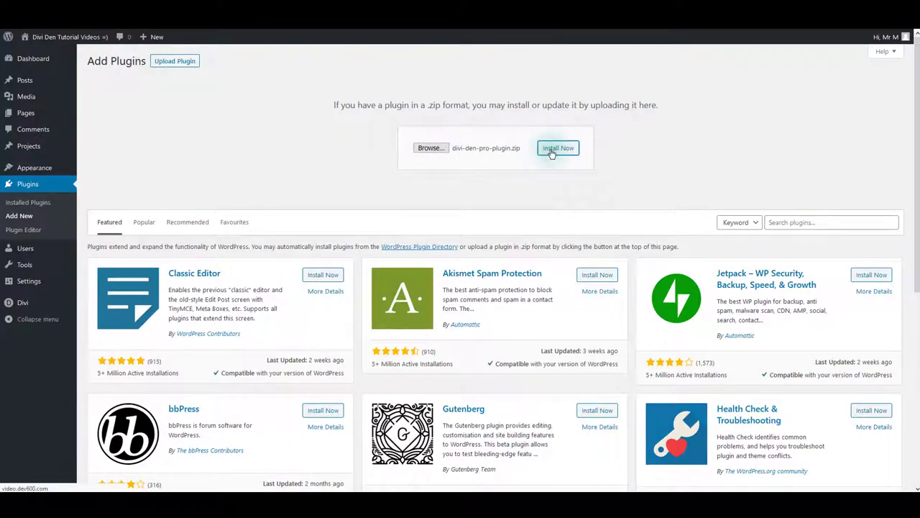
left_click(551, 150)
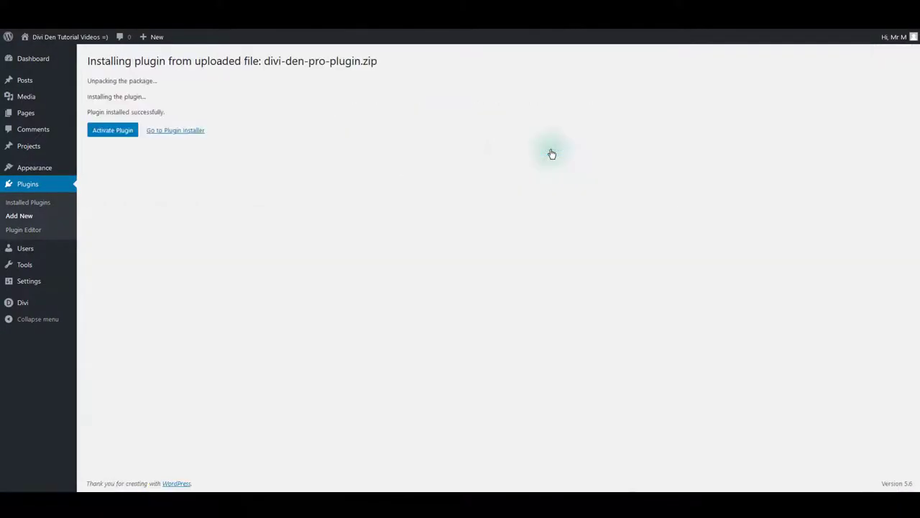
left_click(133, 133)
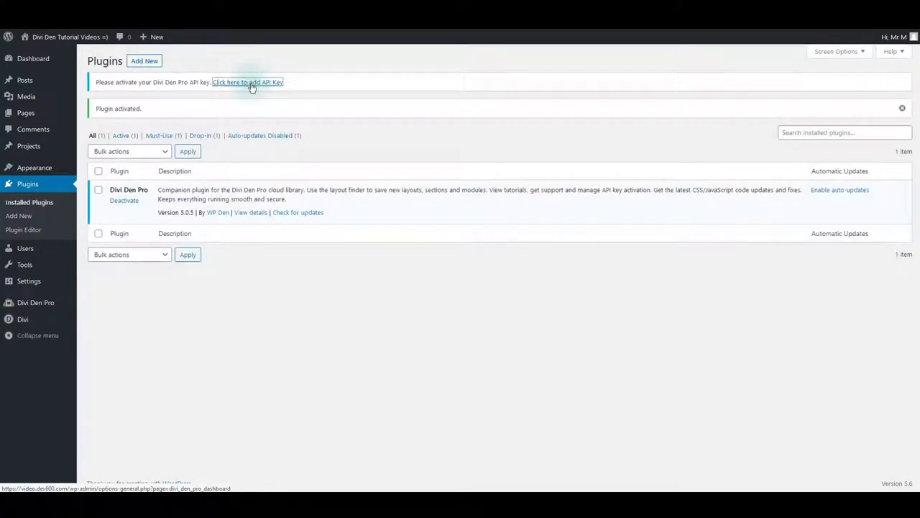
Step: Enter the API key for the Divi Den Pro plugin and register this domain
left_click(249, 83)
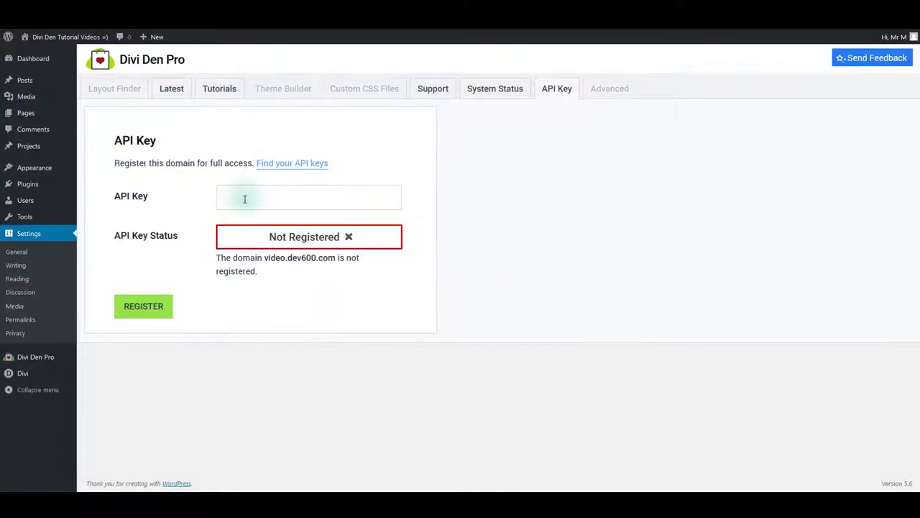
left_click(245, 199)
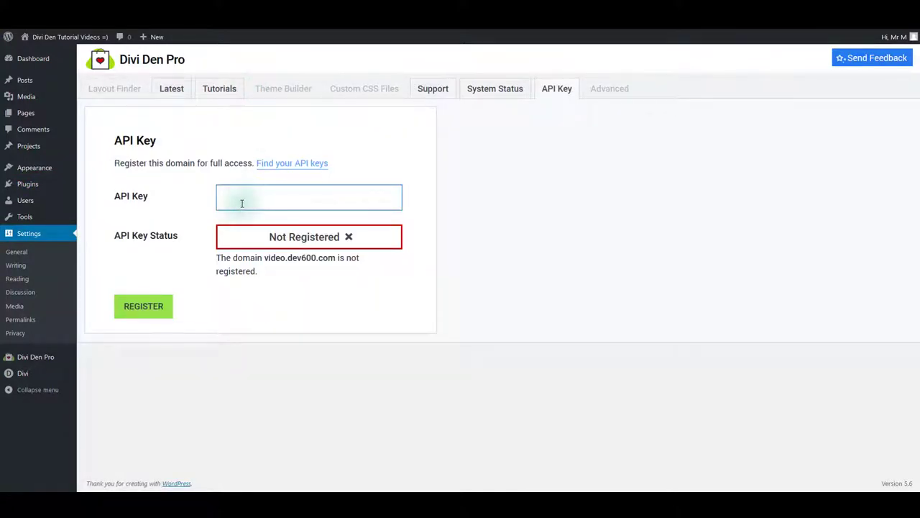
left_click(156, 308)
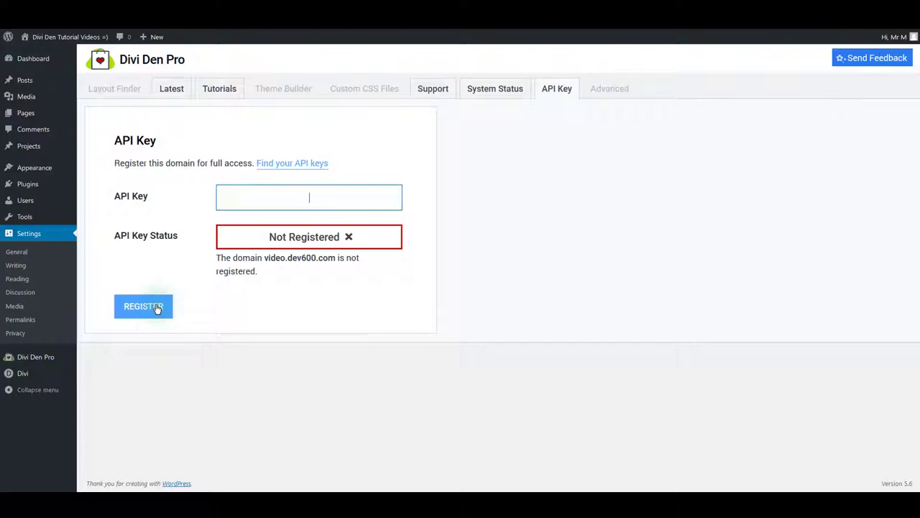
Step: Look over the Divi Marketplace products and examine the purchase verification notice of Divi Den Pro DM
mouse_move(472, 152)
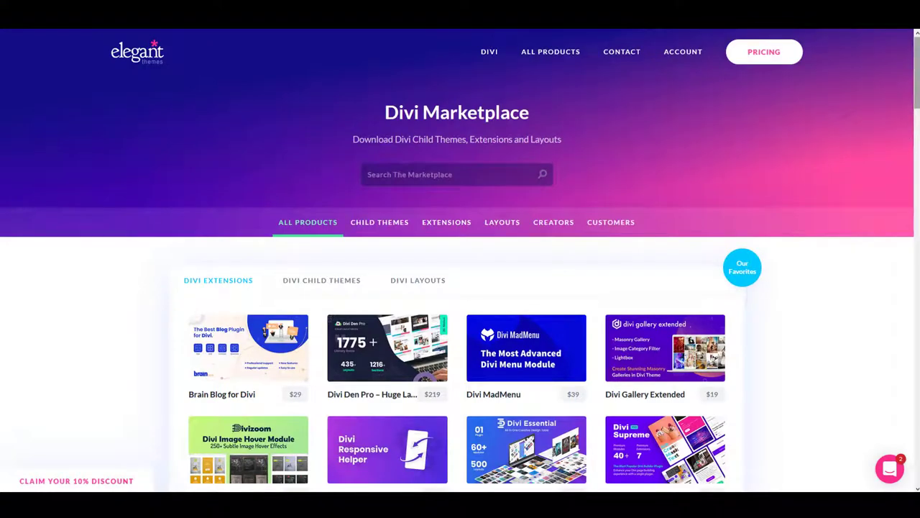
scroll(907, 133, "down", 3)
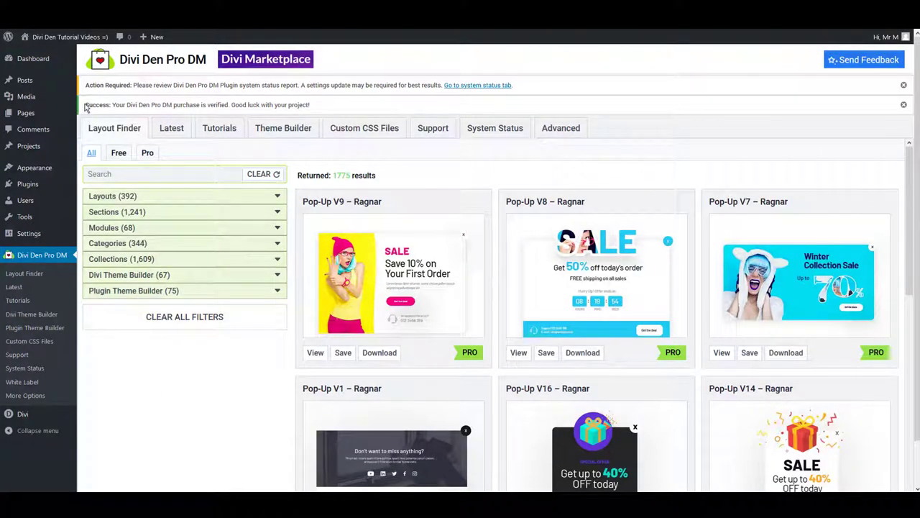
left_click_drag(85, 107, 320, 108)
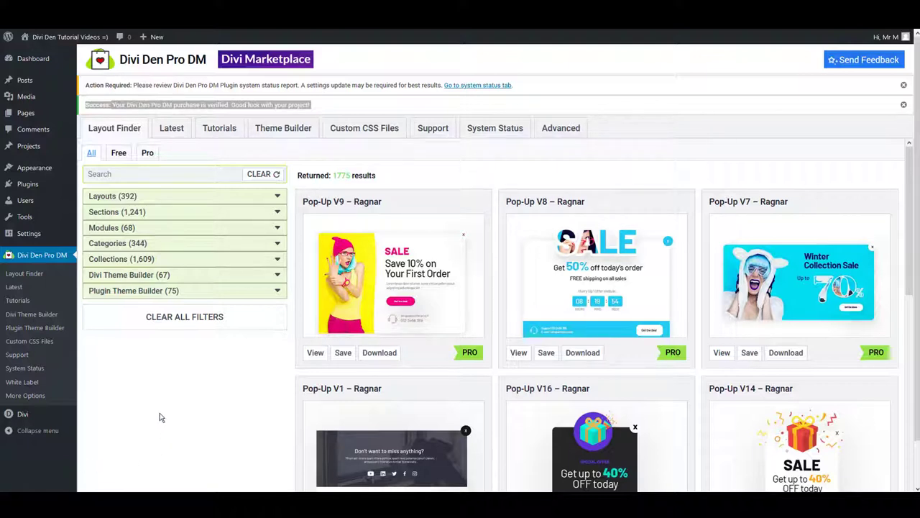
Step: Open the Updates section of the Divi theme options
mouse_move(70, 414)
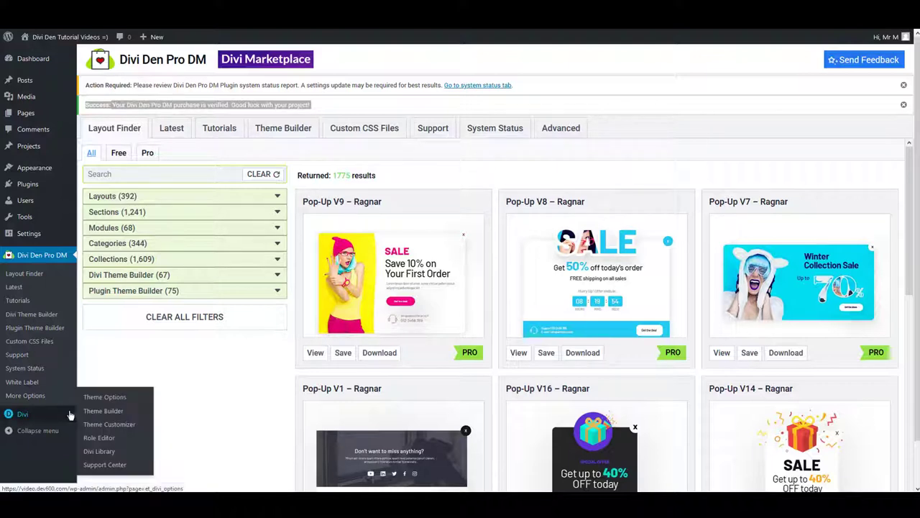
left_click(104, 399)
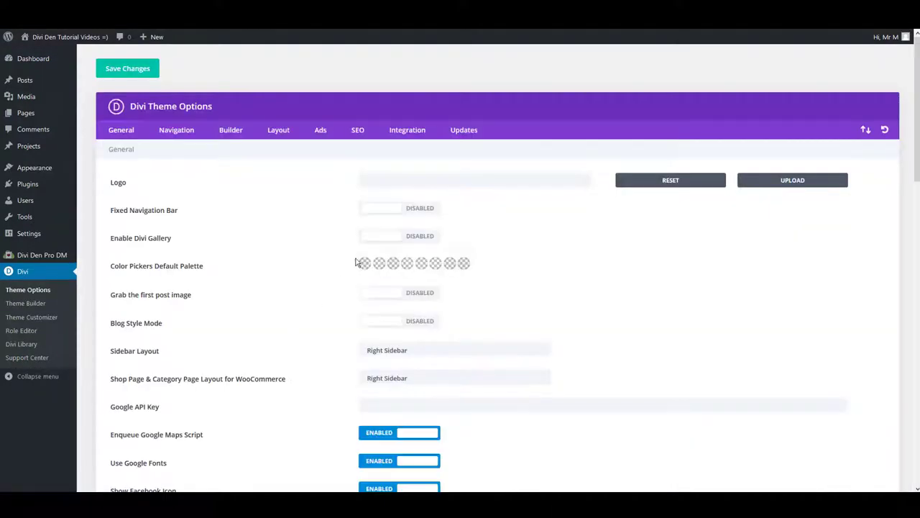
left_click(461, 139)
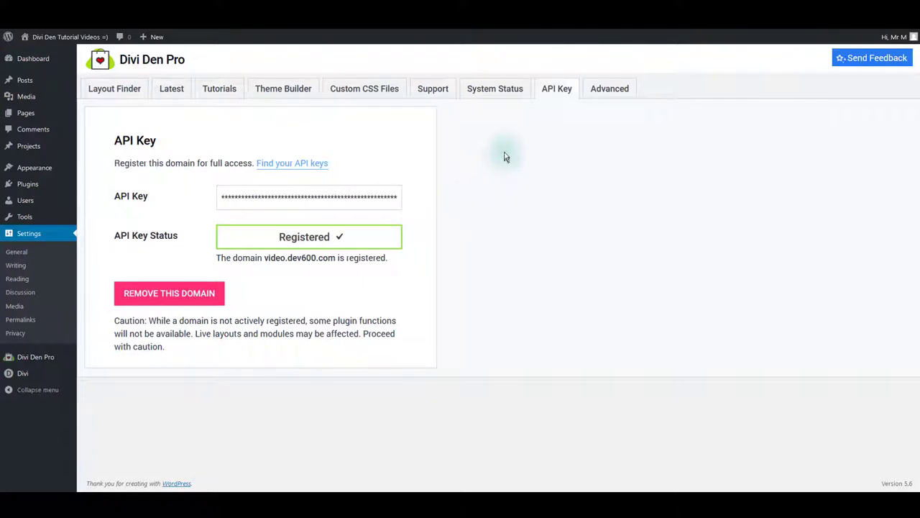
Step: Examine the server and WordPress environment values in the Divi Den Pro system status report
left_click(499, 92)
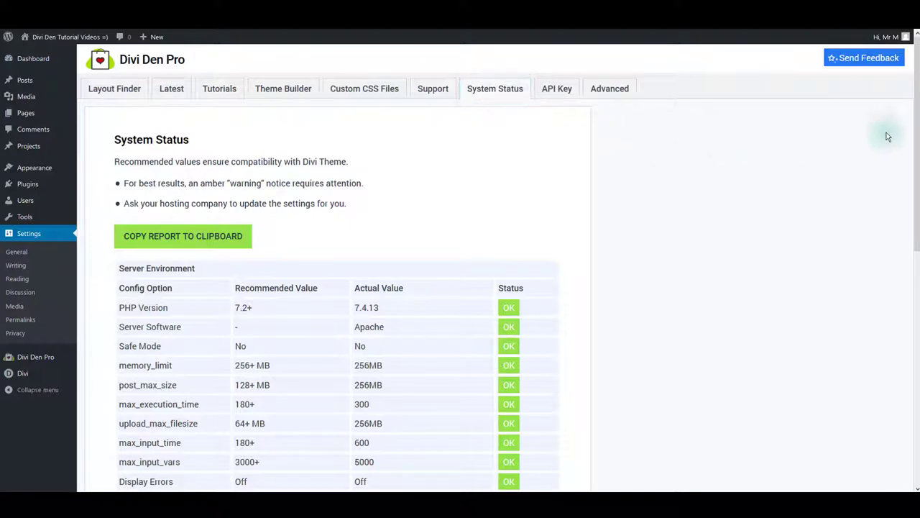
left_click_drag(917, 117, 913, 303)
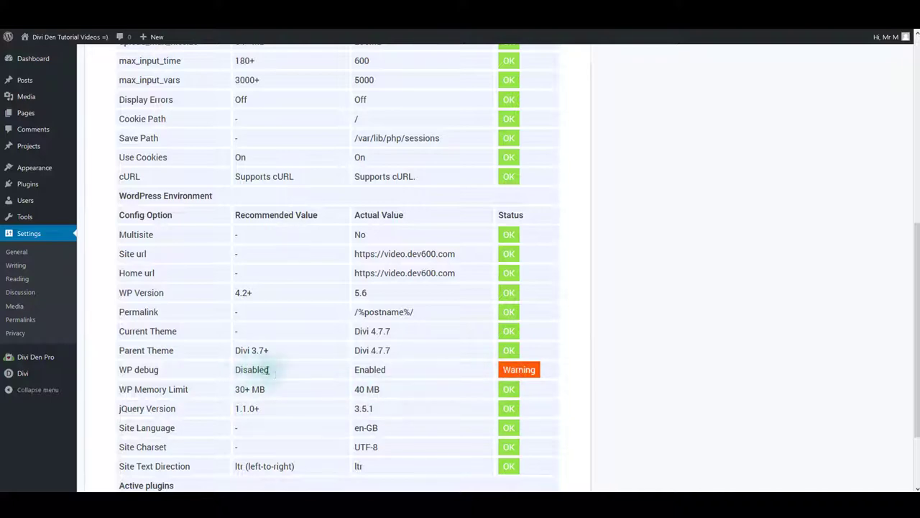
scroll(281, 372, "up", 3)
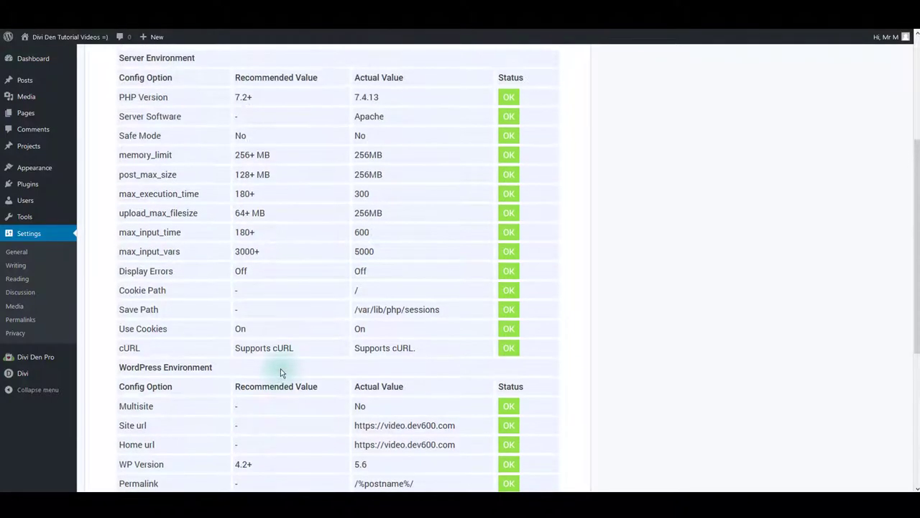
scroll(280, 371, "up", 3)
scroll(281, 372, "up", 1)
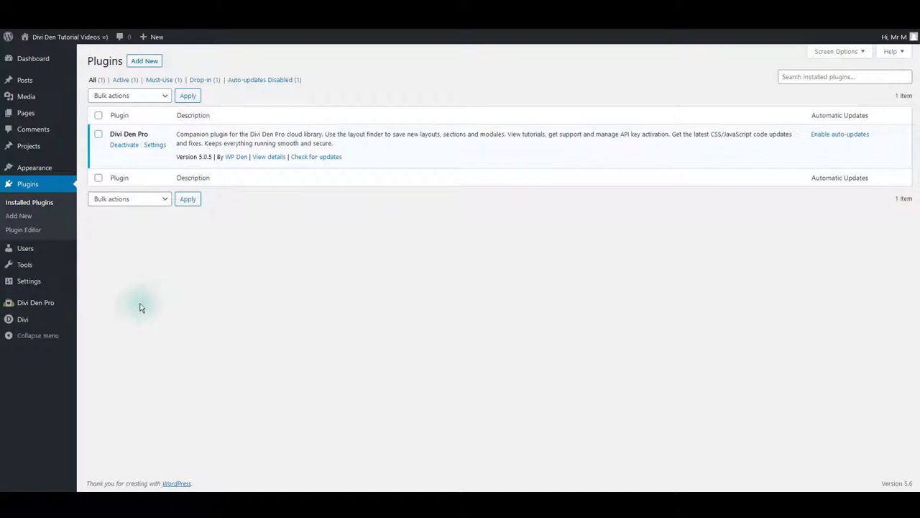
Step: Disable minifying and combining of both CSS and JavaScript files in the general Divi theme options
mouse_move(72, 325)
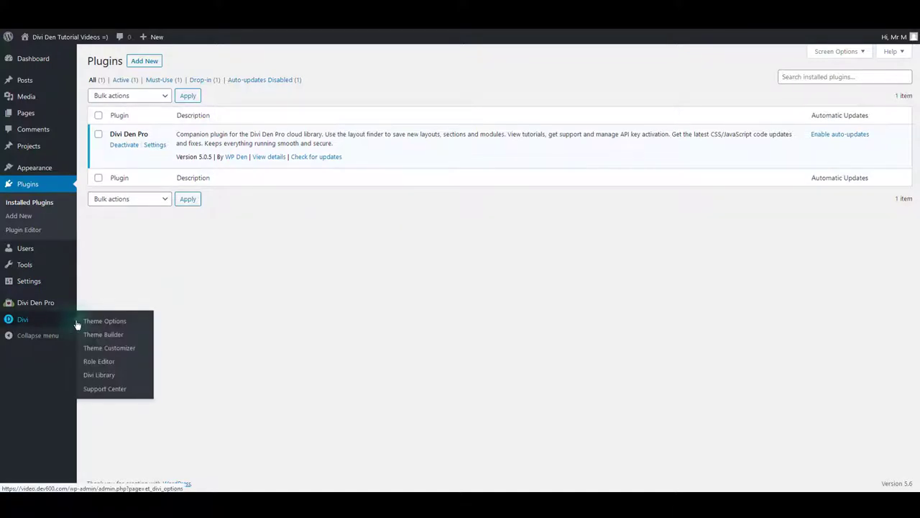
left_click(91, 325)
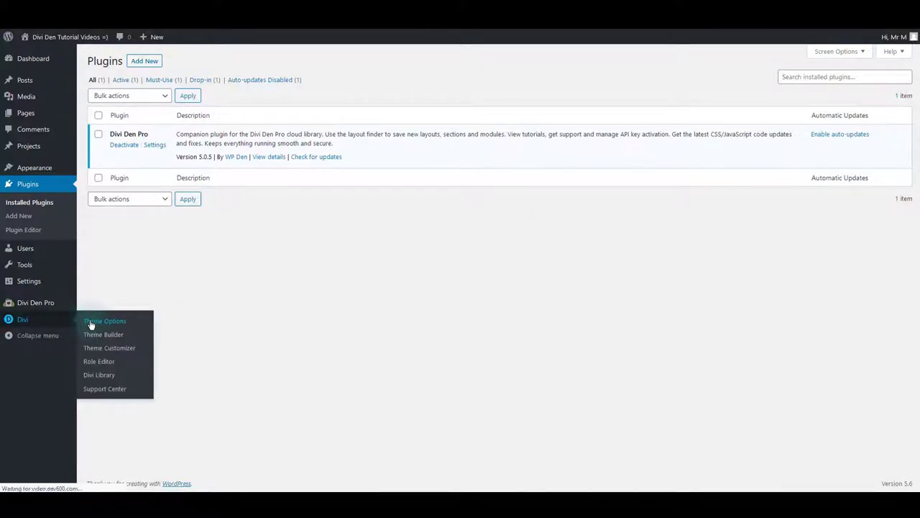
scroll(308, 296, "down", 10)
scroll(312, 295, "down", 4)
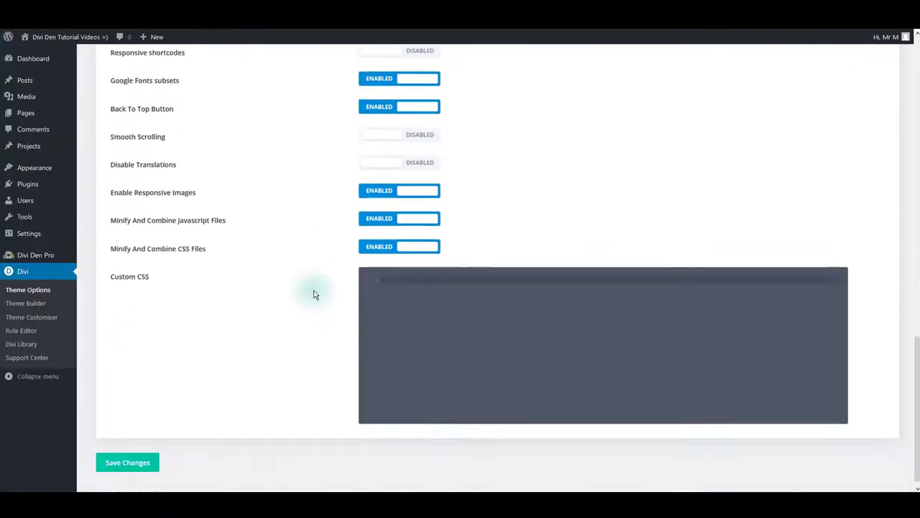
left_click(370, 248)
left_click(382, 223)
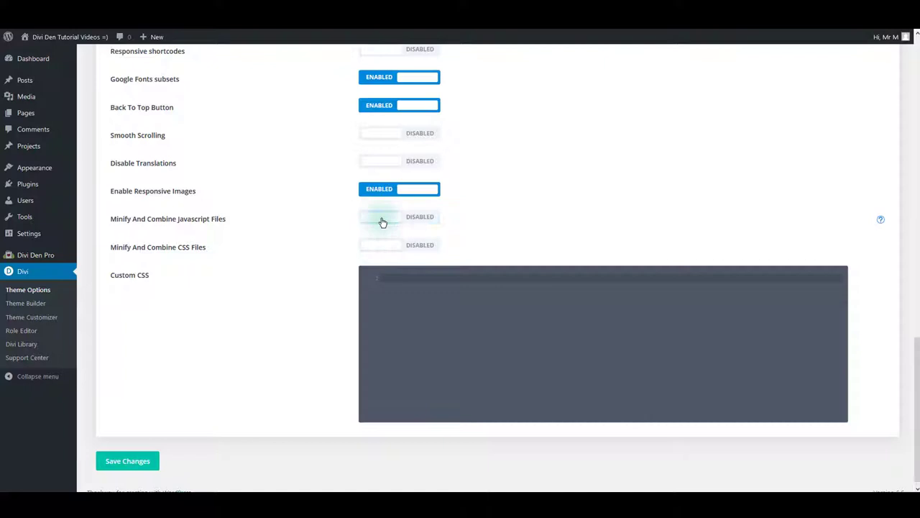
Step: Disable Static CSS File Generation in the advanced Builder options and toggle the latest Divi Builder experience and classic editor settings
scroll(879, 274, "up", 2)
scroll(880, 274, "up", 15)
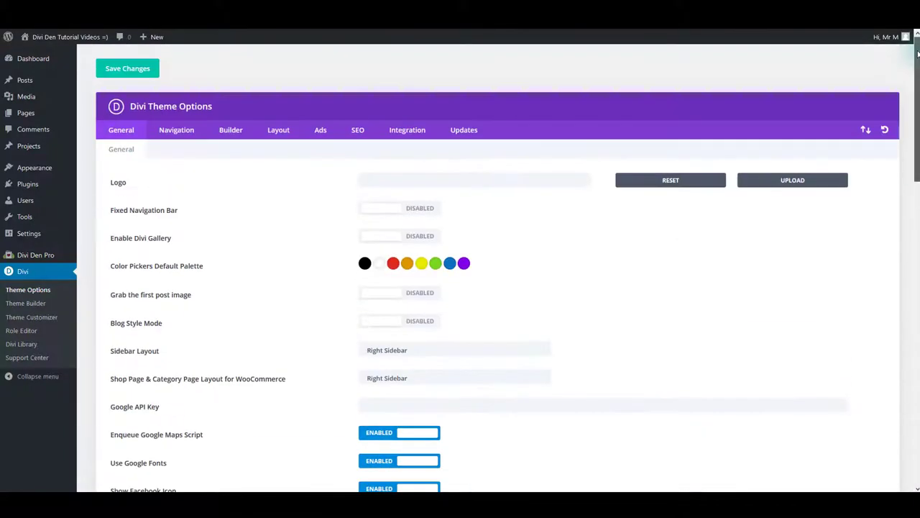
left_click(231, 130)
left_click(212, 149)
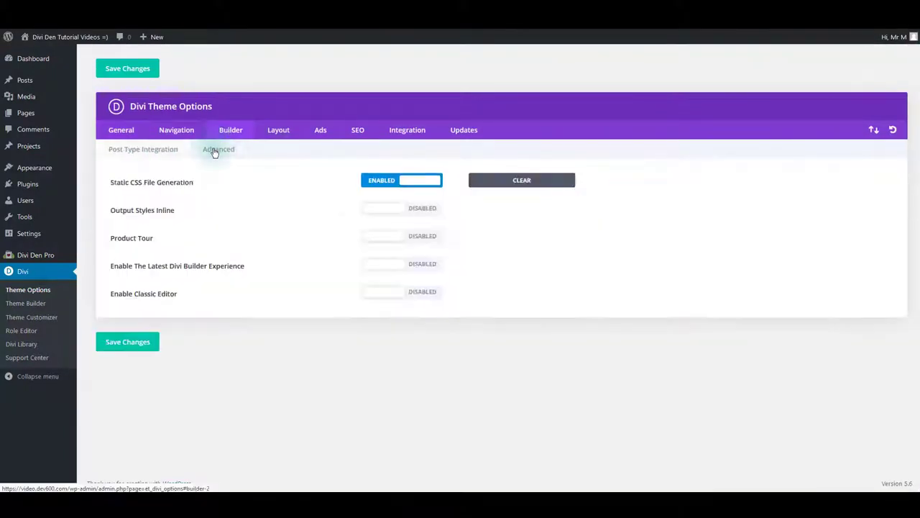
left_click(392, 181)
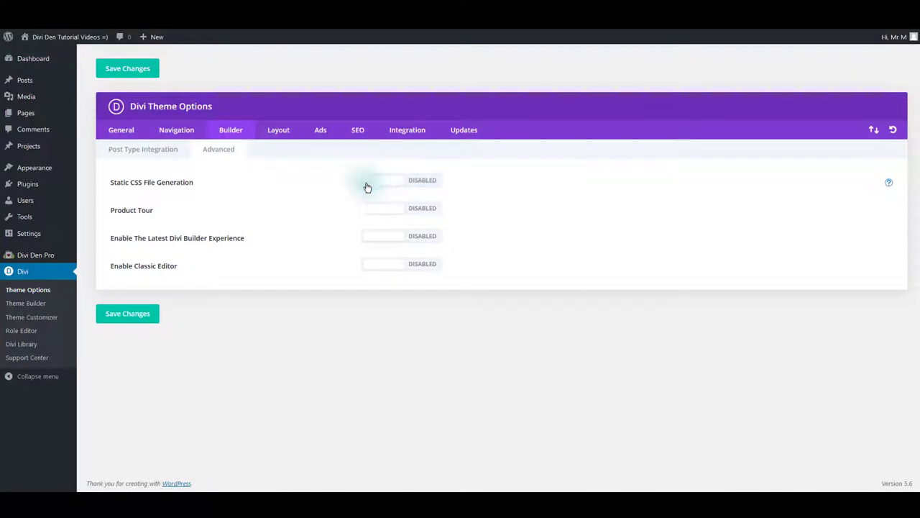
left_click(383, 242)
left_click(384, 265)
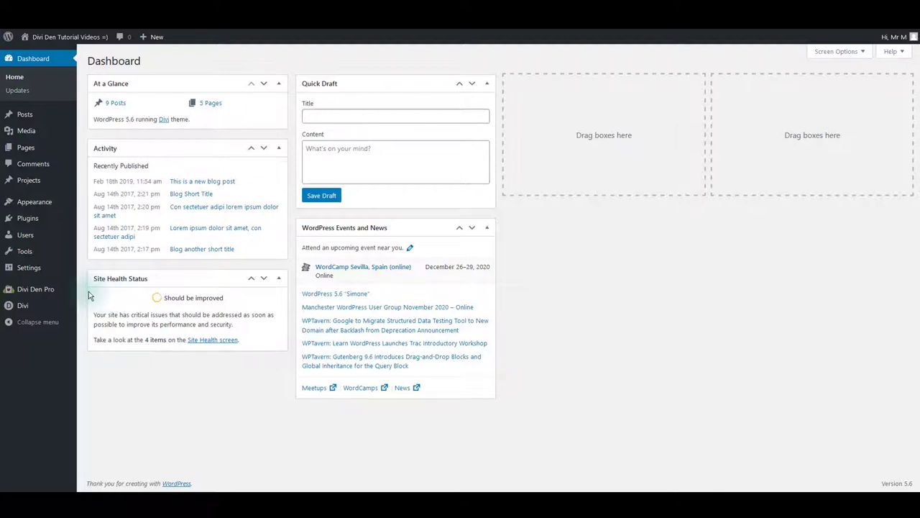
Step: Open the Divi Den Pro Layout Finder and activate its search field
mouse_move(62, 289)
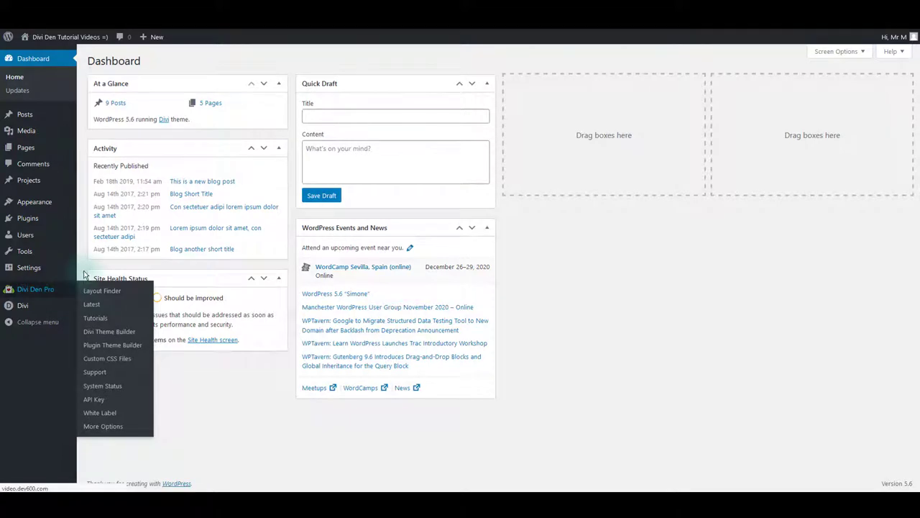
left_click(84, 274)
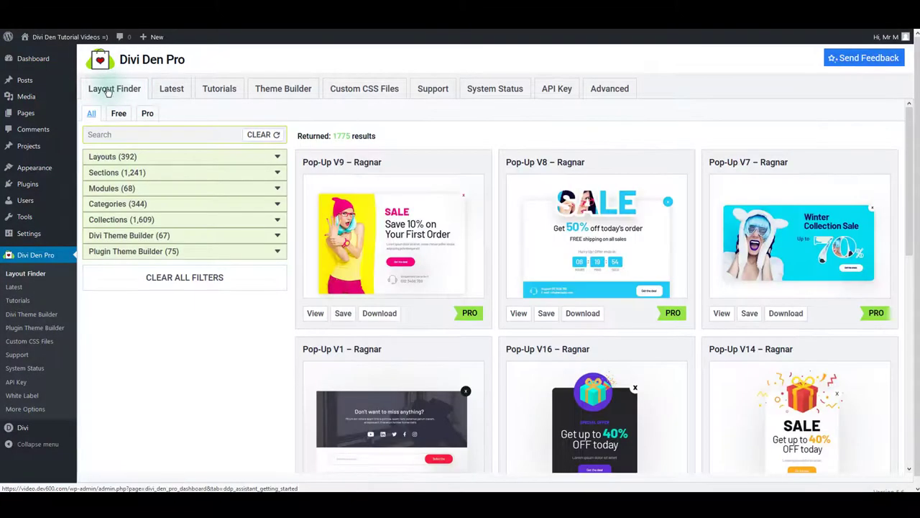
left_click(162, 133)
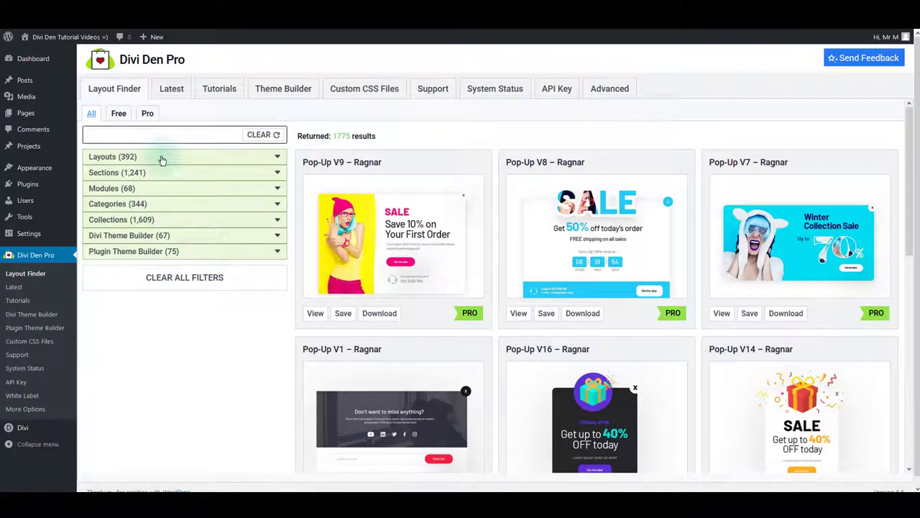
Step: Filter the layouts by Homepage, then save Homepage V5 – Ragnar to the Divi Library and download its JSON file
left_click(162, 157)
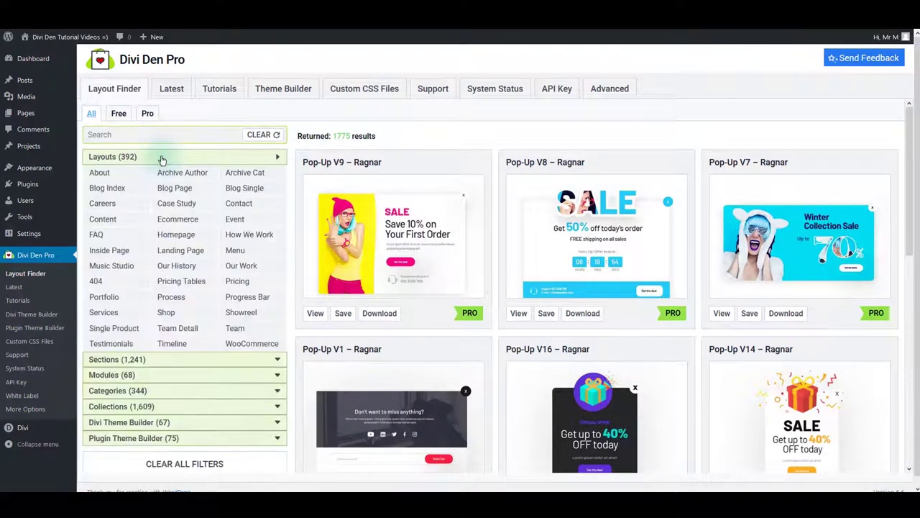
left_click(179, 234)
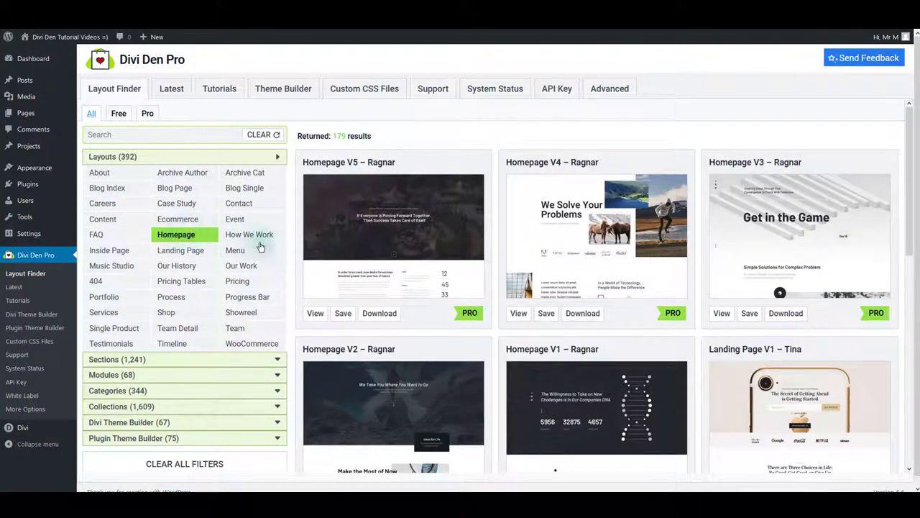
left_click(343, 313)
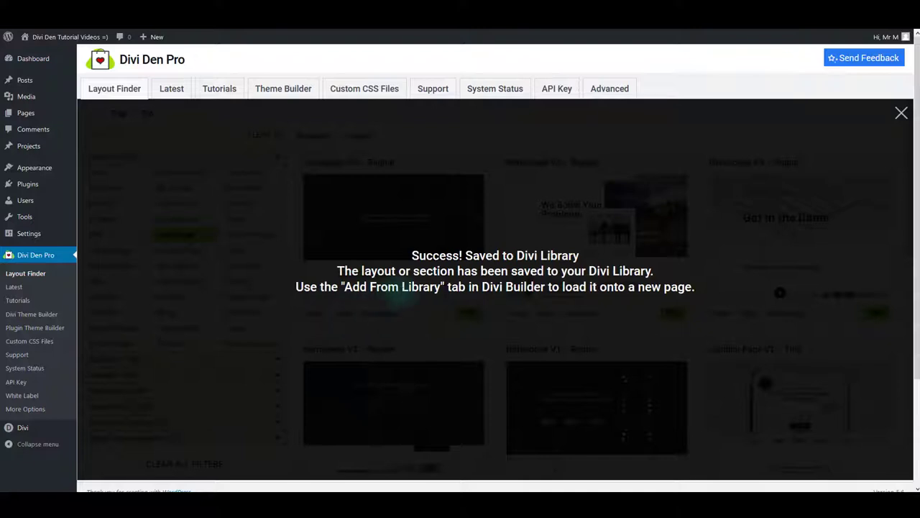
left_click(900, 113)
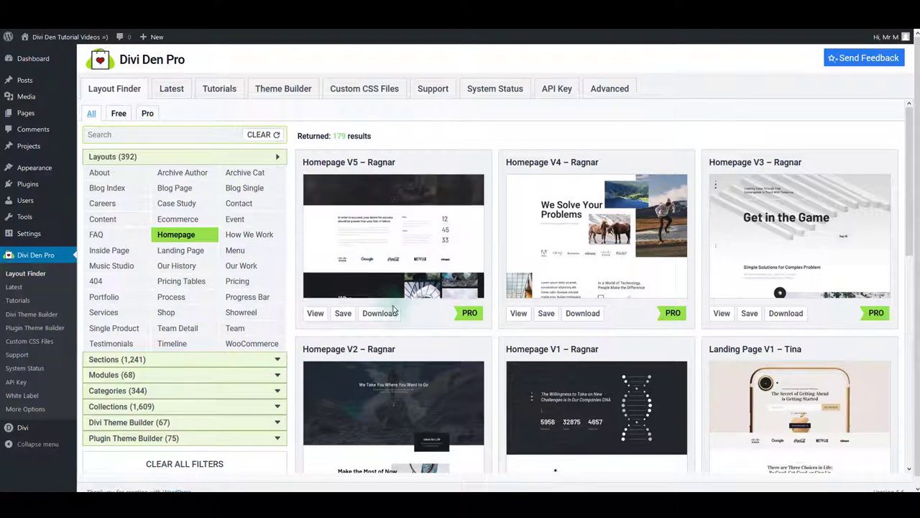
left_click(373, 319)
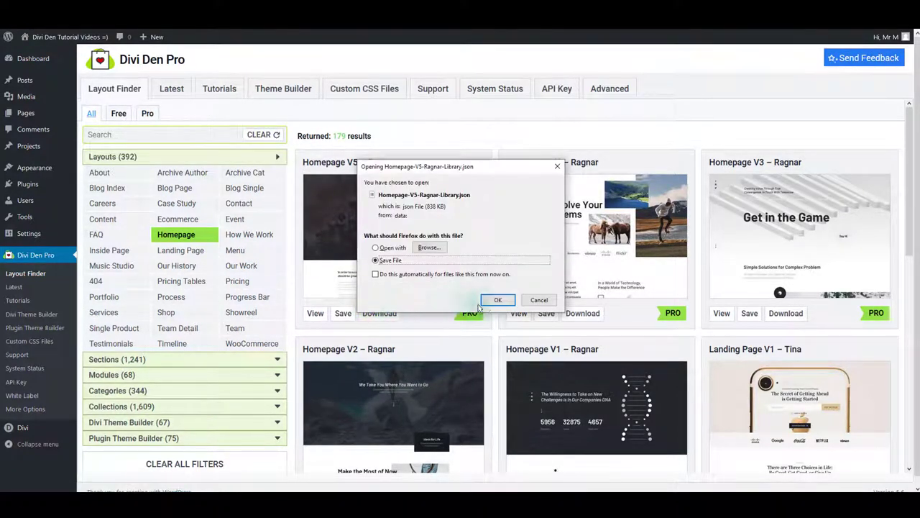
left_click(496, 301)
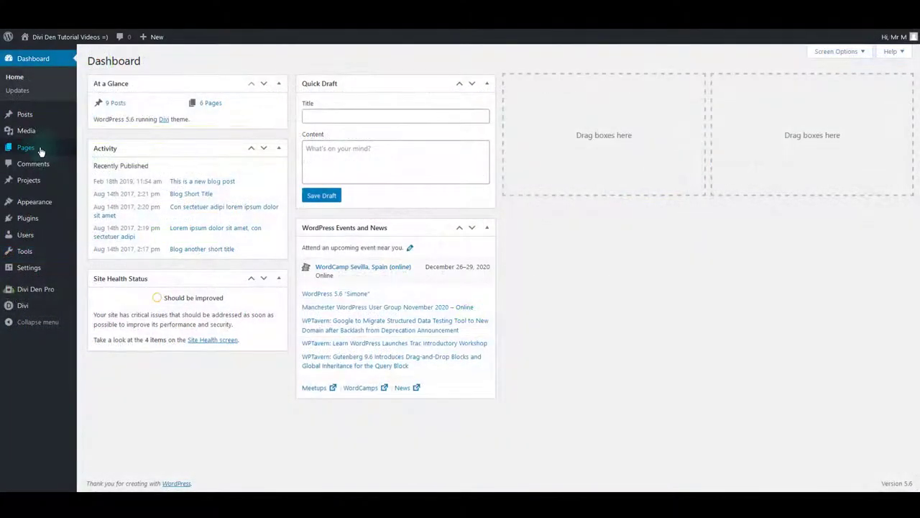
Step: Create a new WordPress page and start editing it with the Divi Builder
mouse_move(41, 149)
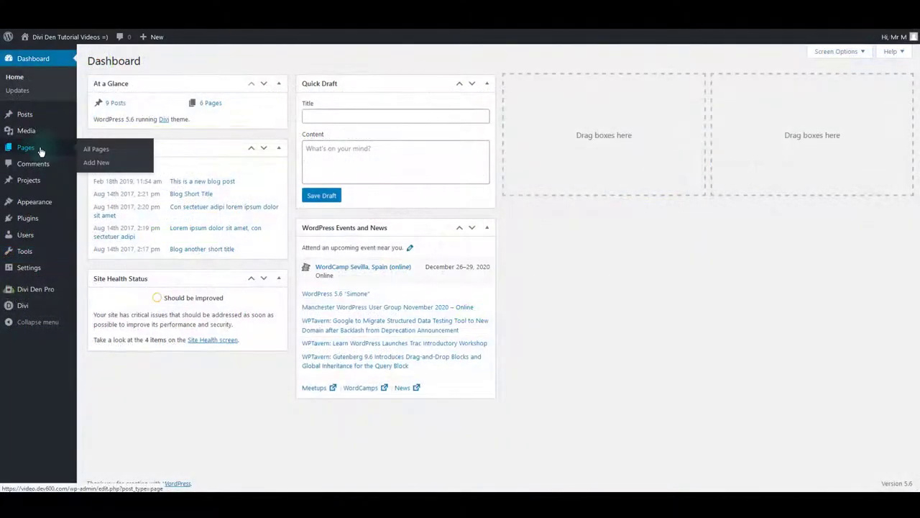
left_click(100, 163)
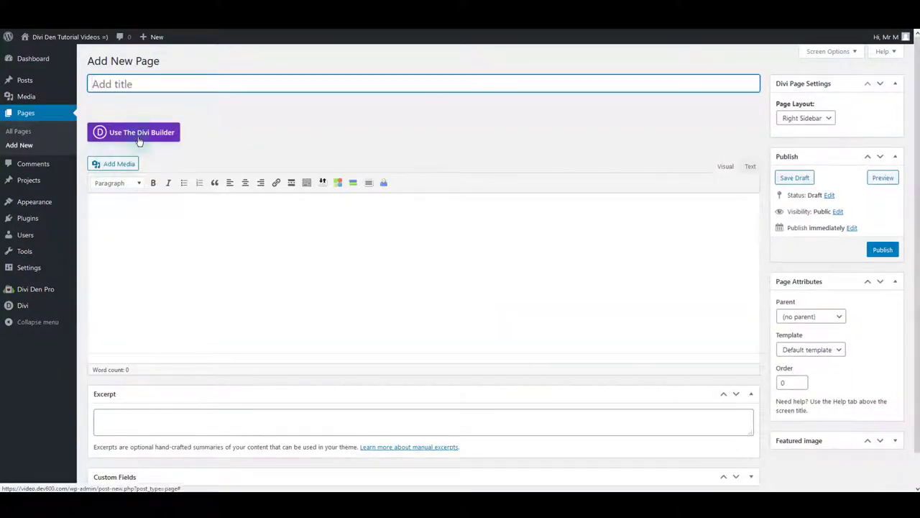
left_click(137, 136)
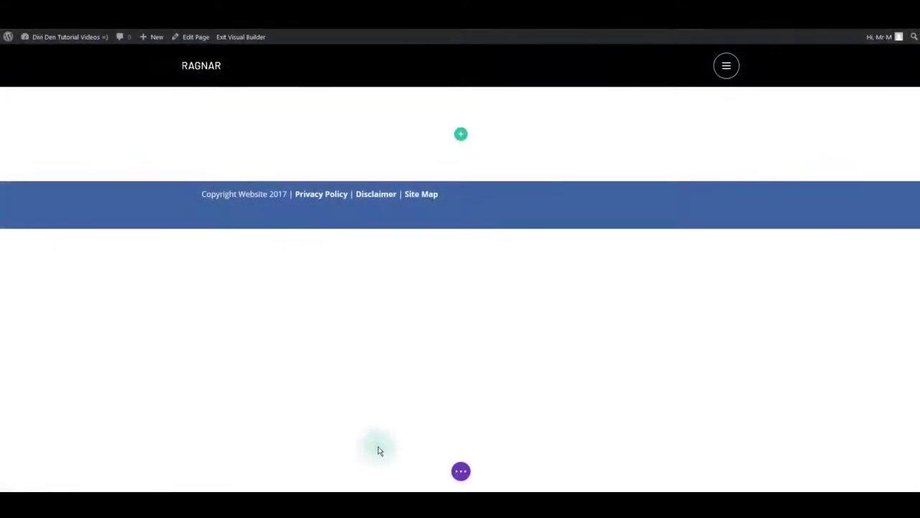
Step: Load the saved Homepage V5 - Ragnar layout onto the blank page and publish the page
left_click(460, 471)
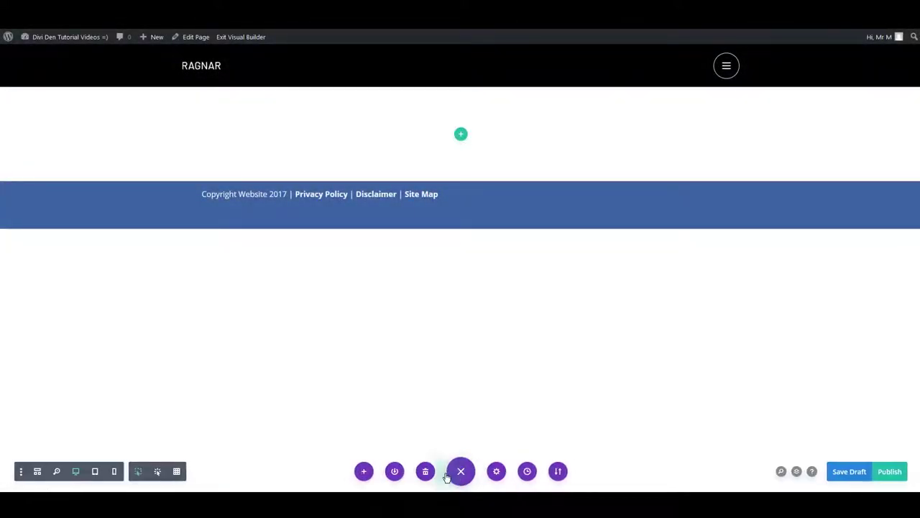
left_click(364, 472)
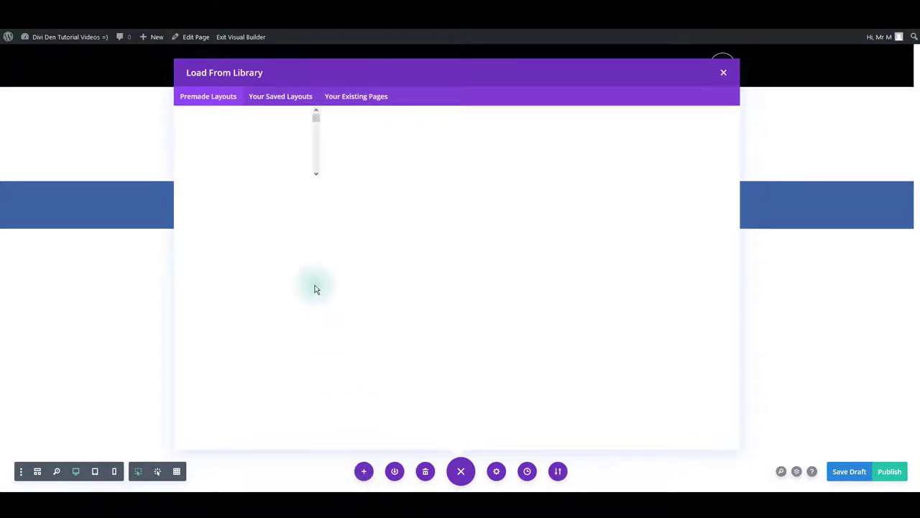
left_click(280, 101)
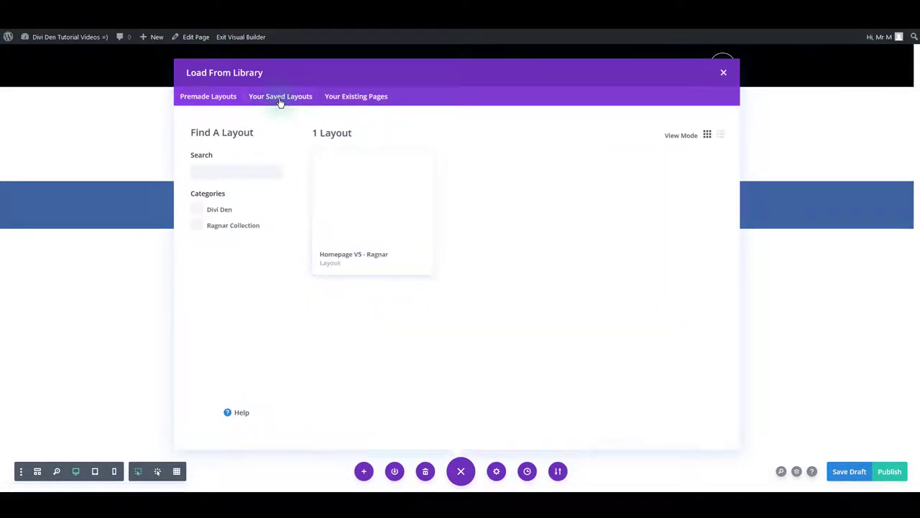
left_click(356, 200)
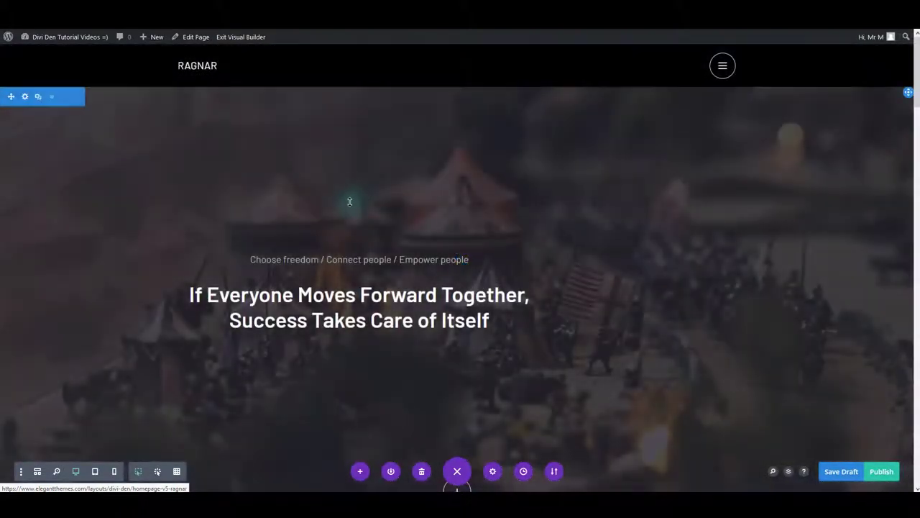
scroll(502, 337, "down", 6)
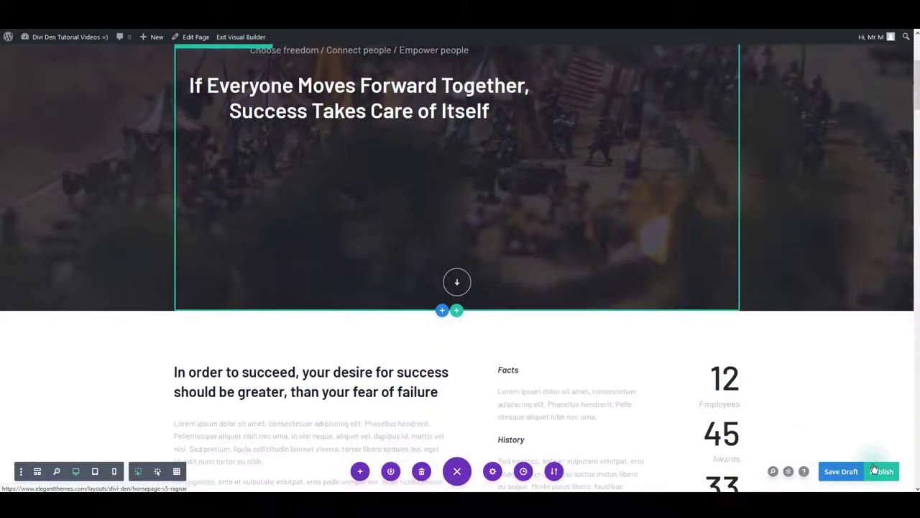
scroll(854, 450, "down", 6)
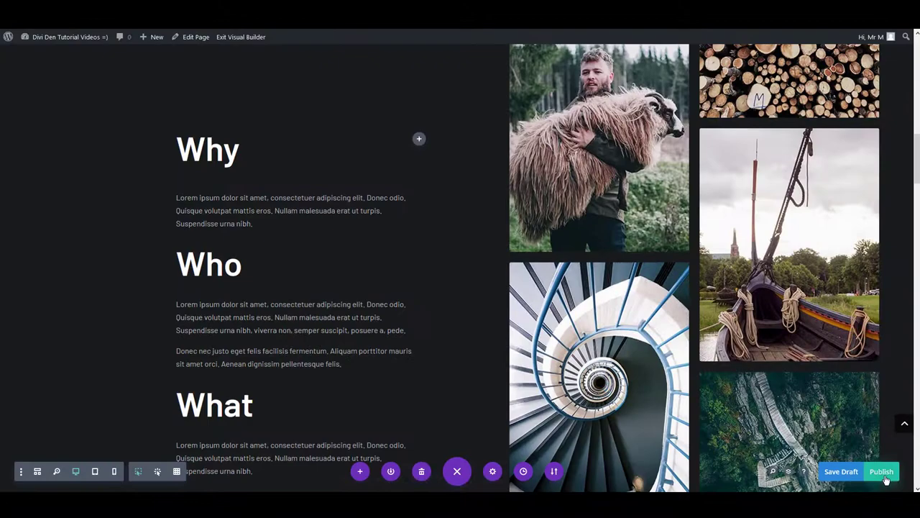
left_click(882, 472)
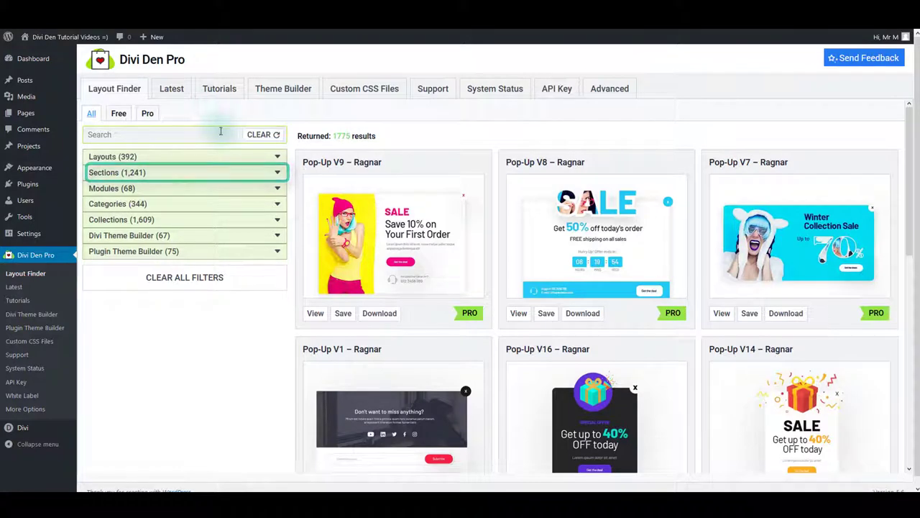
Step: Browse the Sections and Modules filters in the Divi Den Pro Layout Finder
left_click(231, 176)
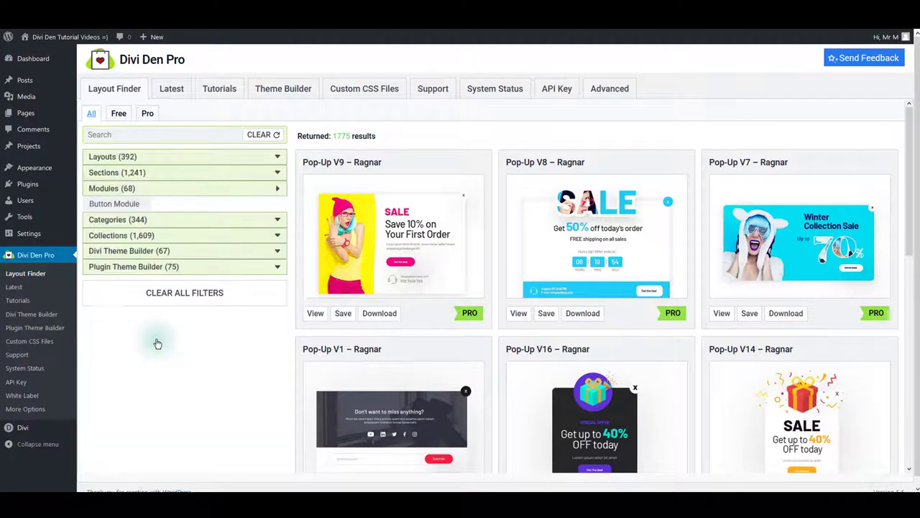
left_click(153, 339)
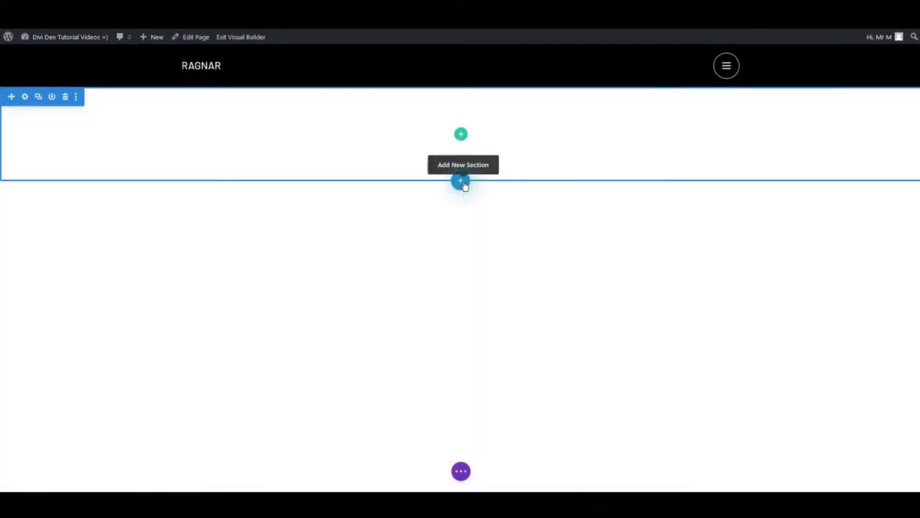
Step: Insert the saved Salient Footer - Diana section from the library below the page's empty section
left_click(461, 182)
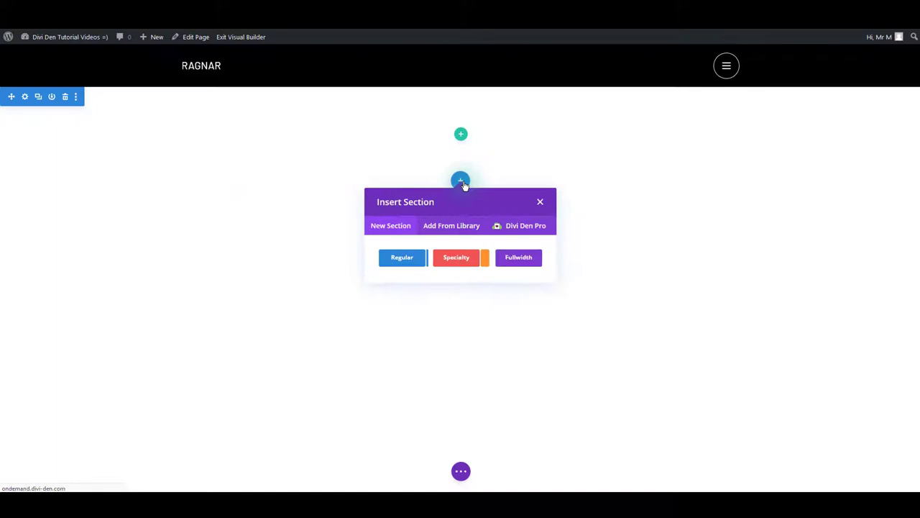
left_click(462, 226)
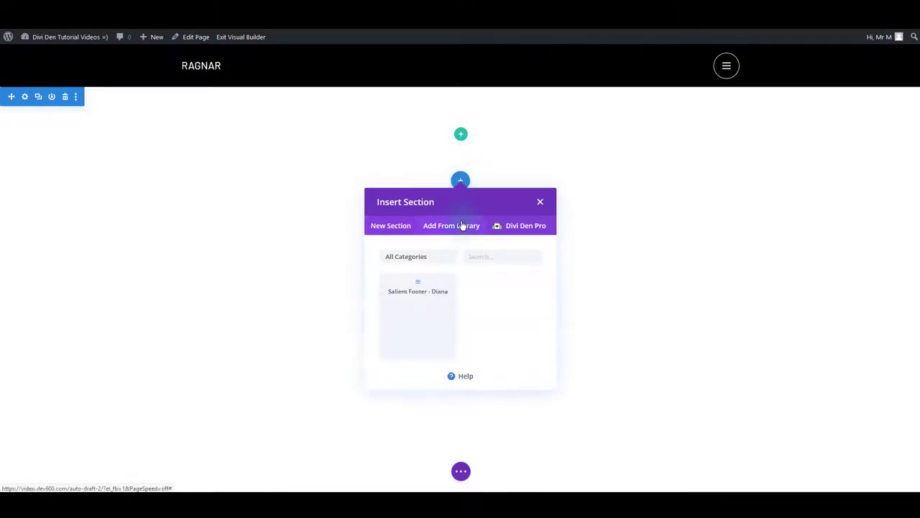
left_click(429, 293)
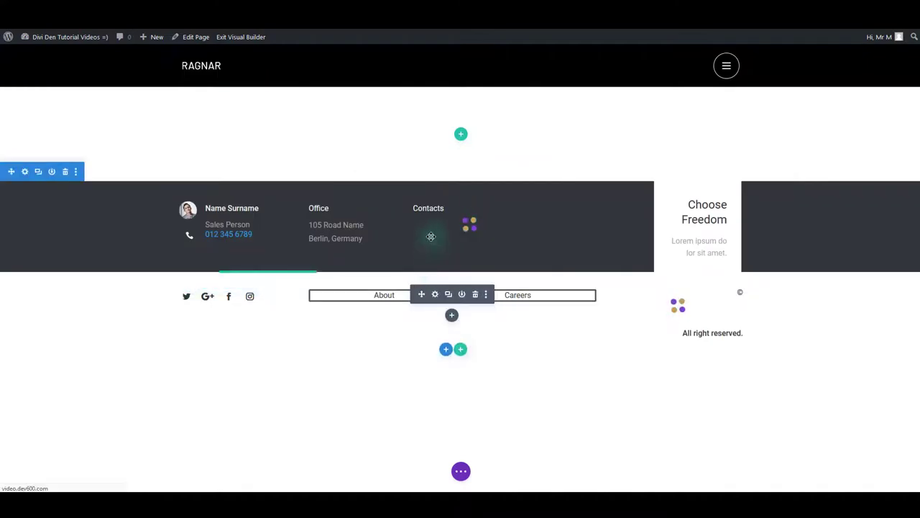
Step: Add a single-column row to the empty section and insert the saved The Loser Button - Freddie module into it
left_click(461, 135)
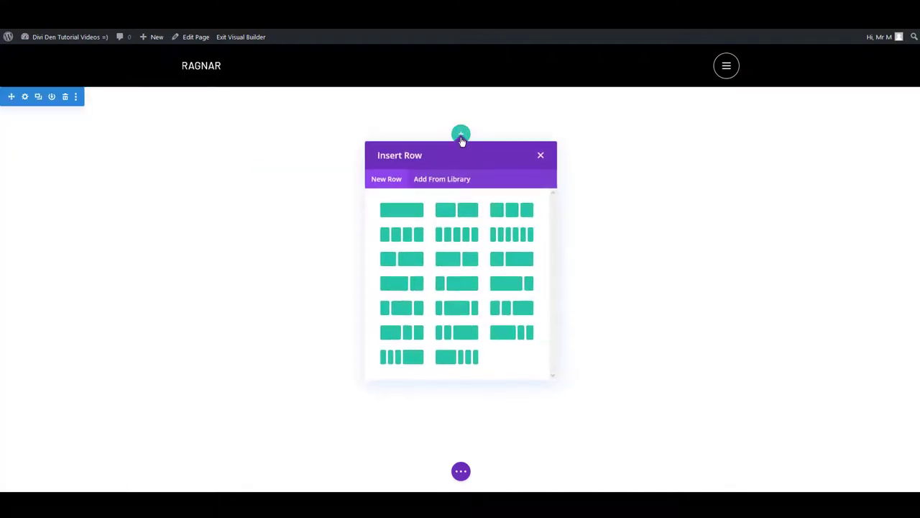
left_click(416, 211)
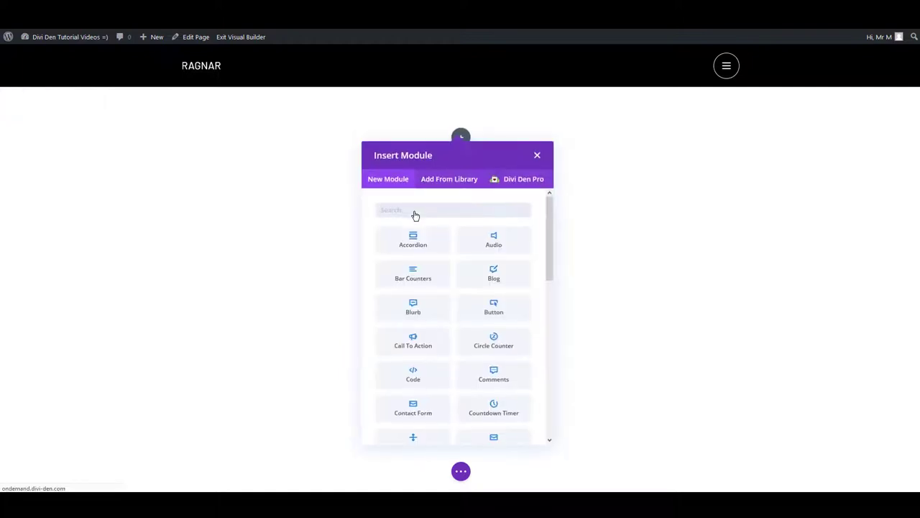
left_click(498, 181)
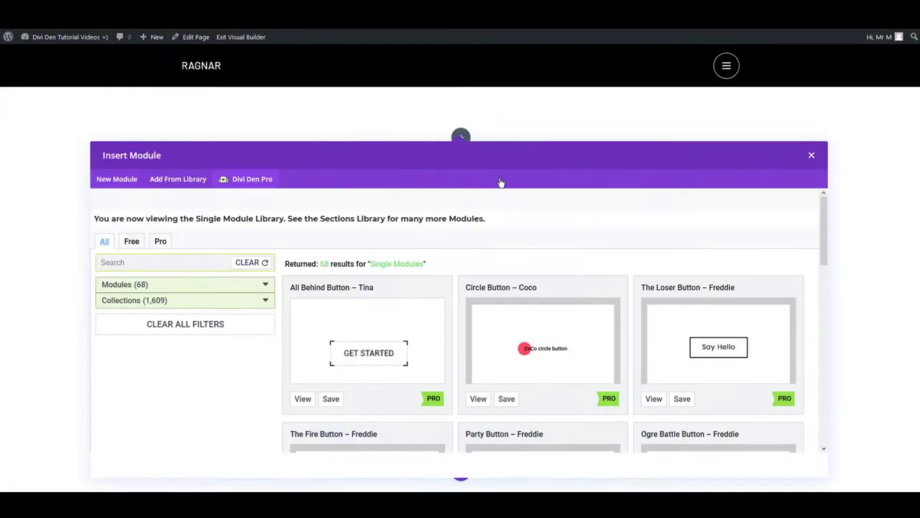
left_click(192, 186)
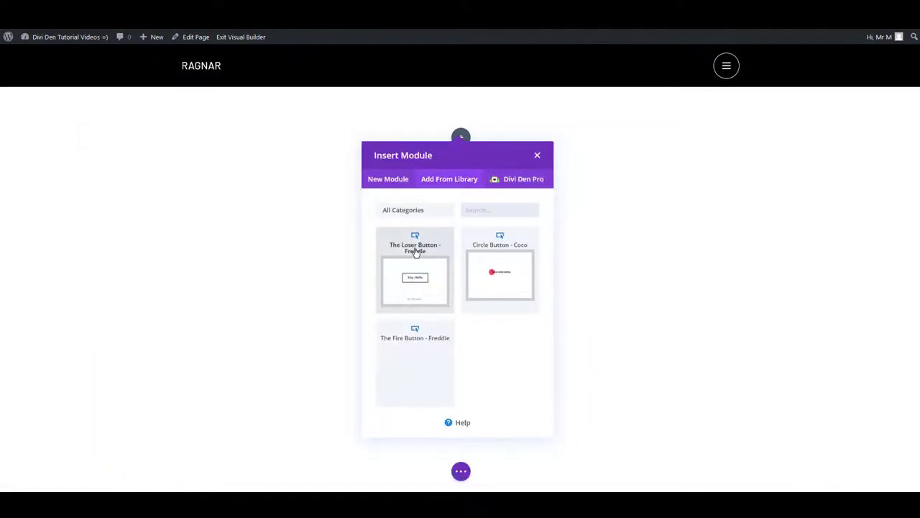
left_click(438, 256)
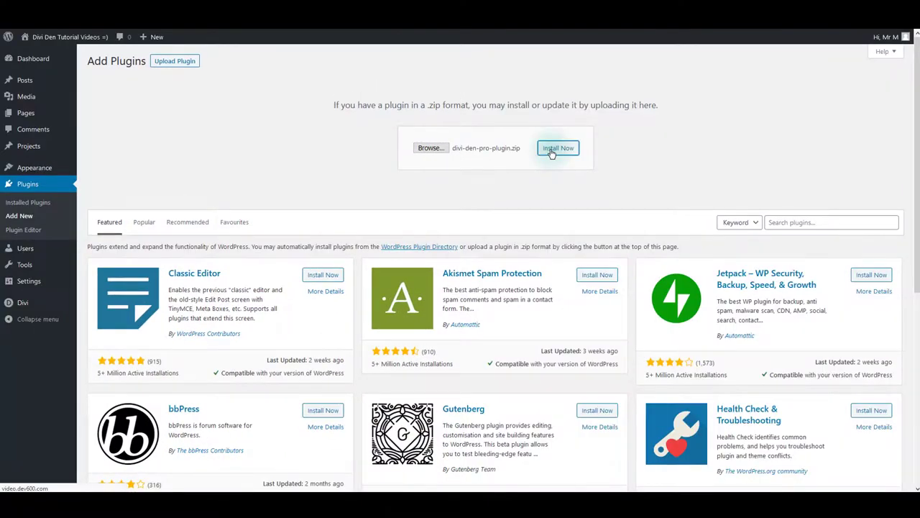
Step: Install the uploaded divi-den-pro-plugin.zip plugin and review the Divi Den Pro system status report
left_click(550, 149)
left_click(129, 129)
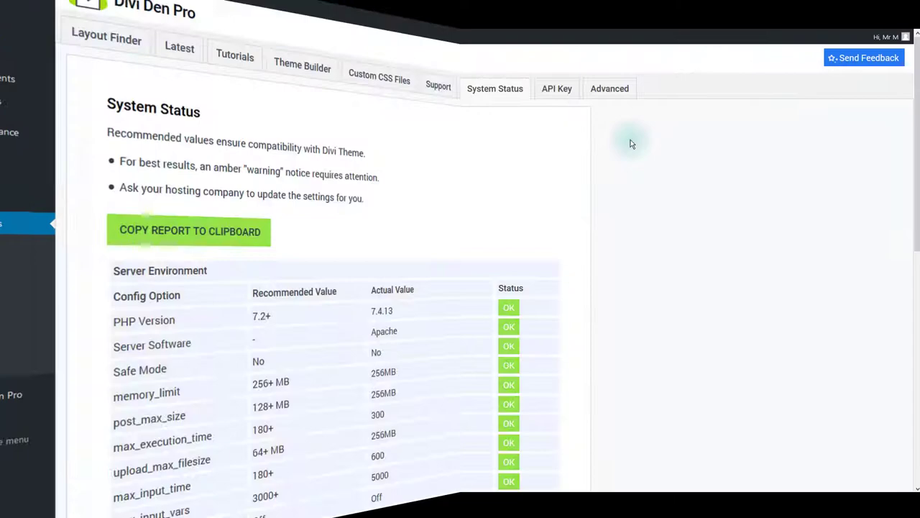
scroll(631, 143, "down", 5)
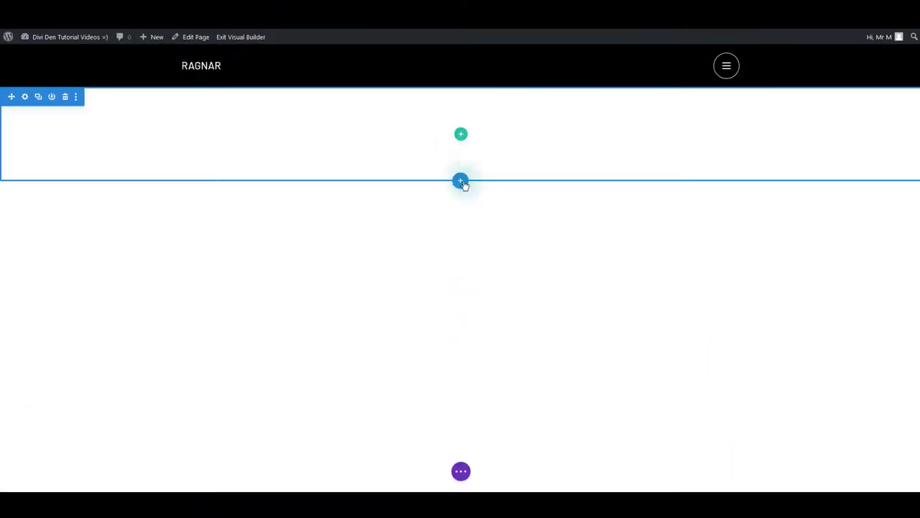
Step: Add the library's Salient Footer - Diana as a new section beneath the empty one
left_click(461, 181)
left_click(462, 225)
left_click(429, 294)
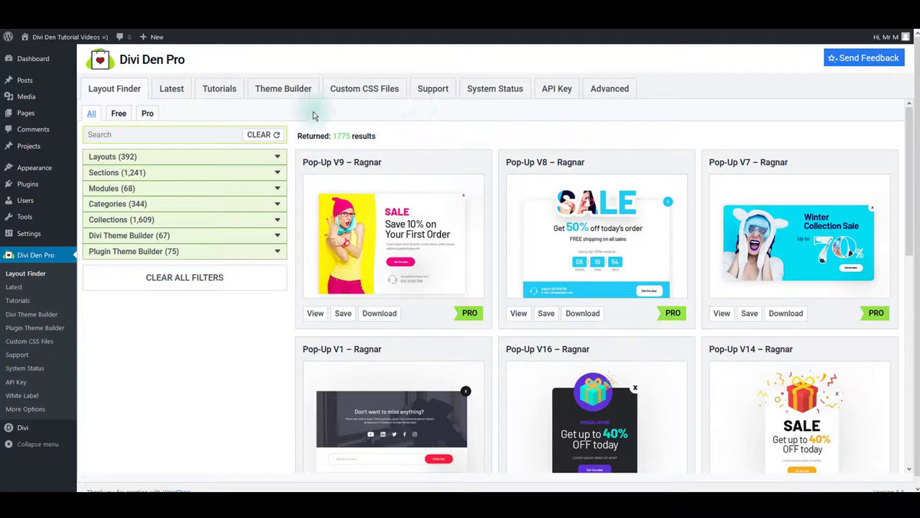
Step: View the Divi Den Pro tutorials and the product support options
left_click(230, 96)
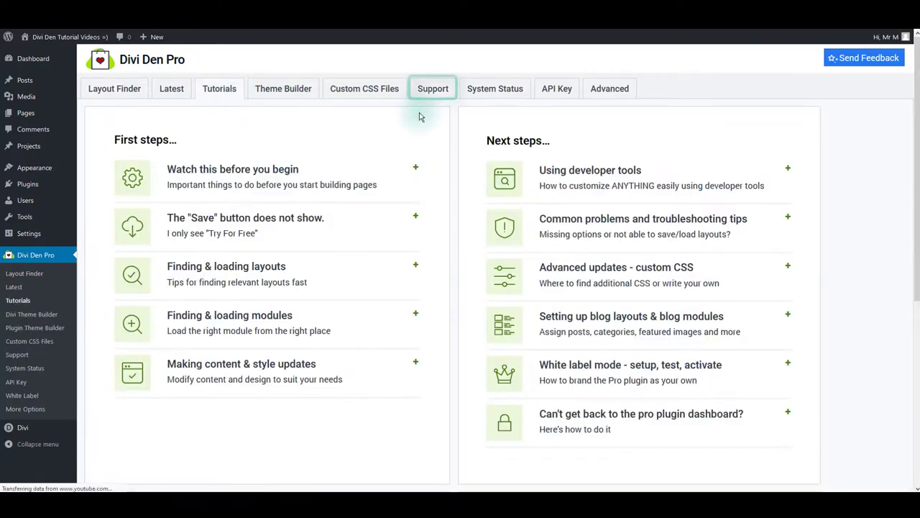
left_click(437, 92)
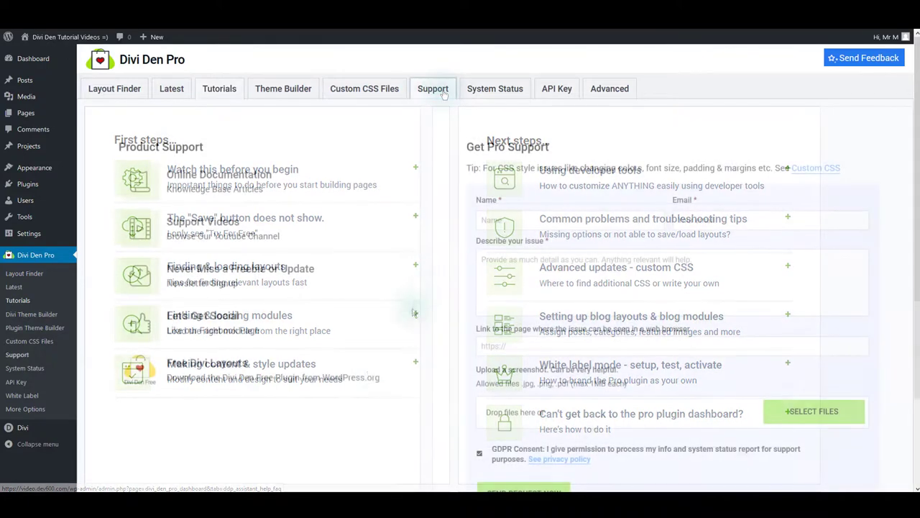